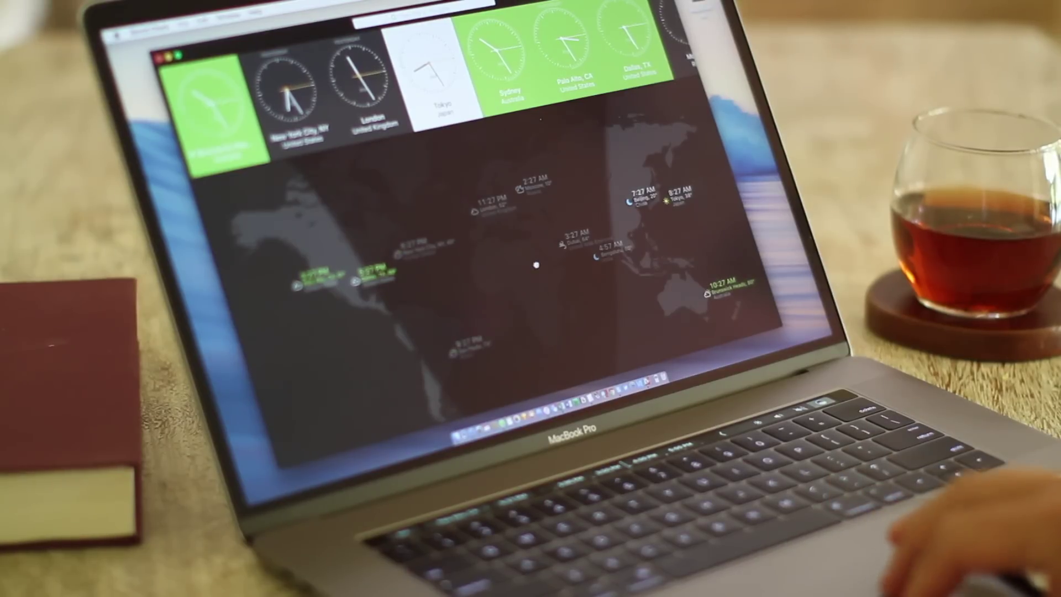
scroll(498, 262, right, 5)
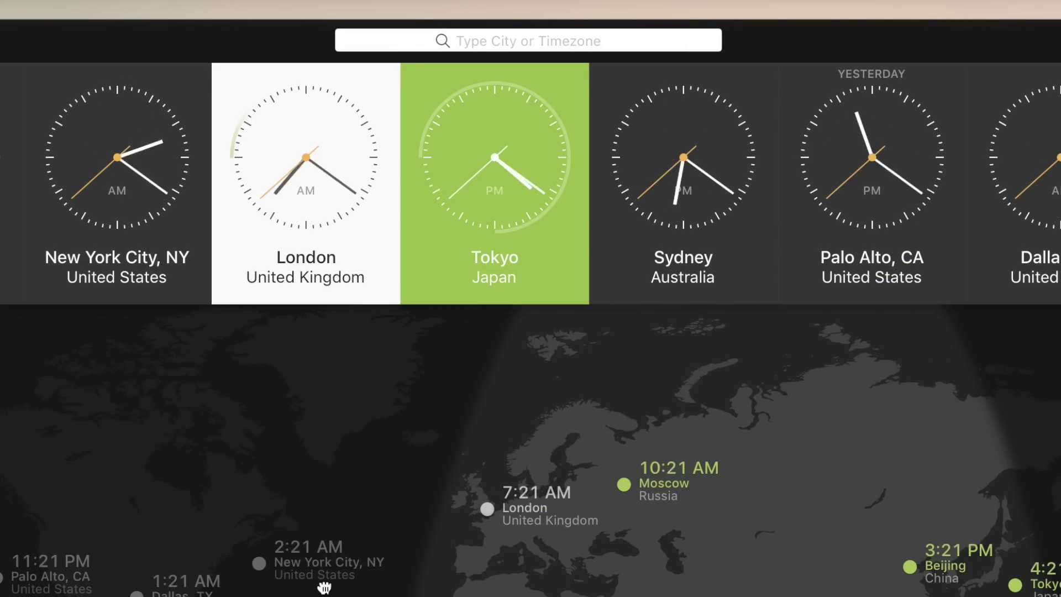
Drag across the map to advance the city clocks and world map several hours ahead
drag(324, 580, 661, 578)
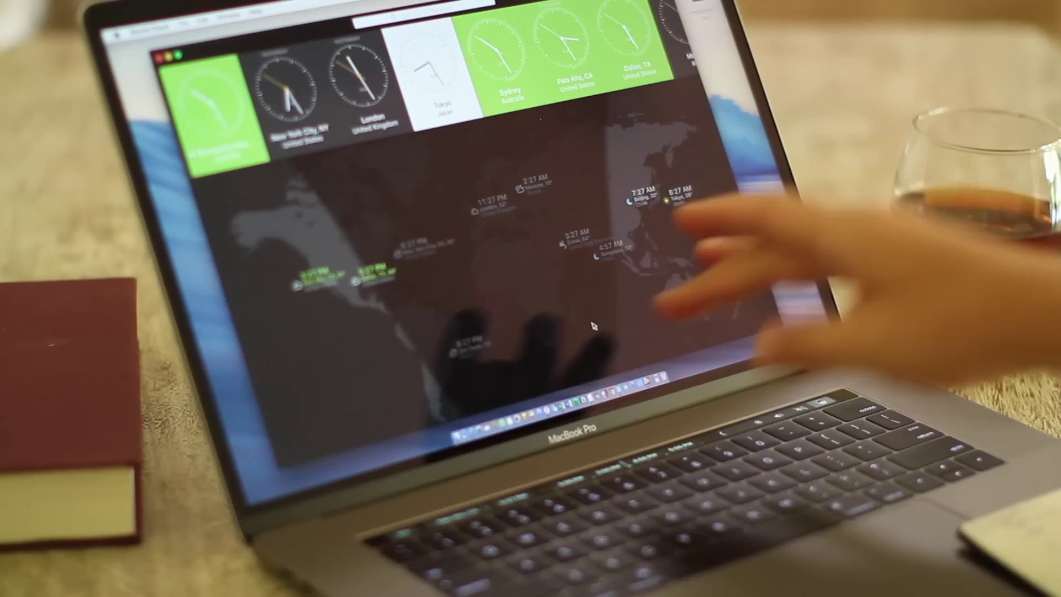
scroll(592, 326, right, 10)
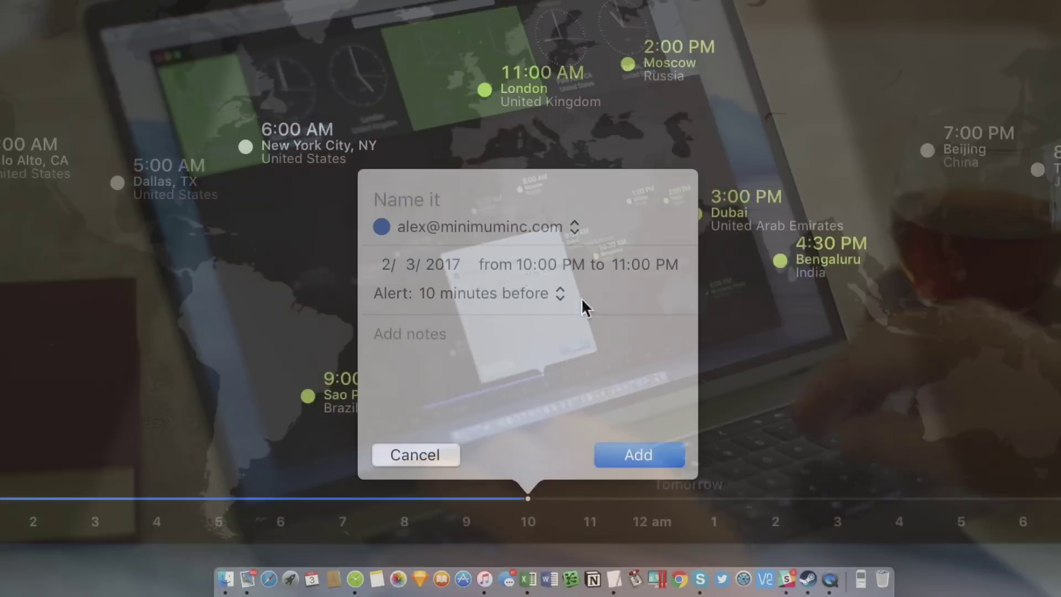
text(Shareholder Meeting)
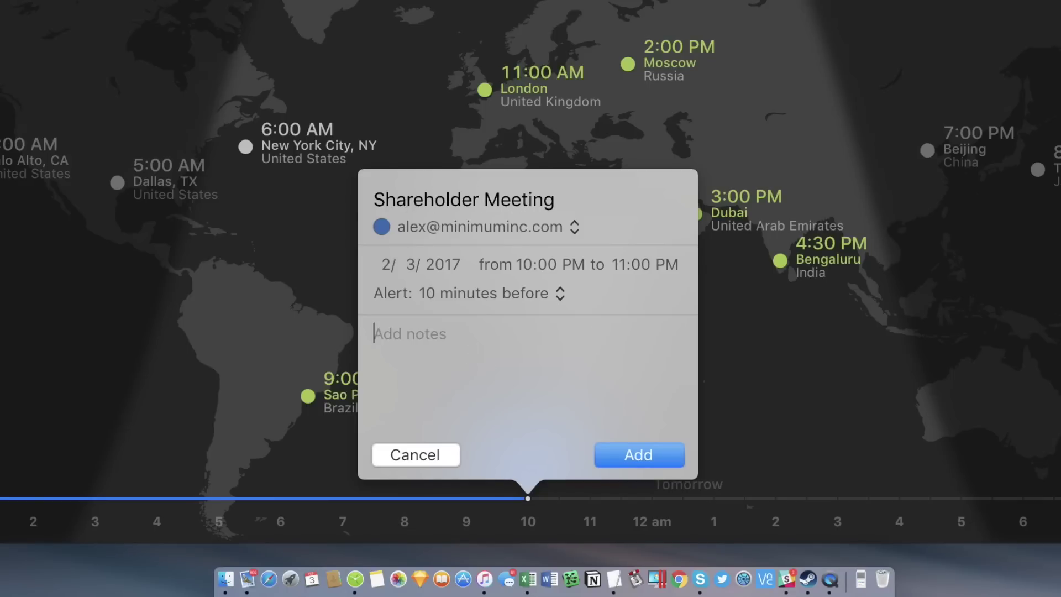